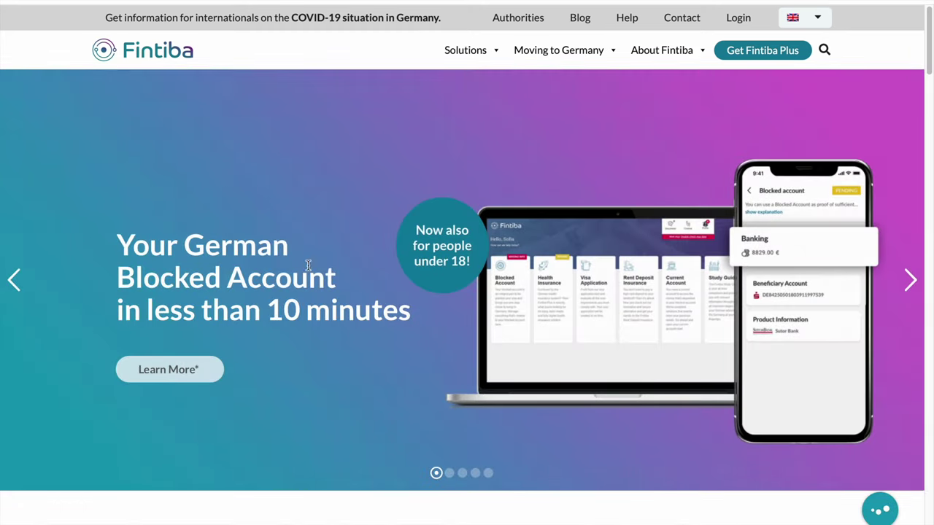
Advance the promotional banner through the Fintiba Companion and Fintiba Academy slides
{"action": "left_click", "coordinate": [909, 283]}
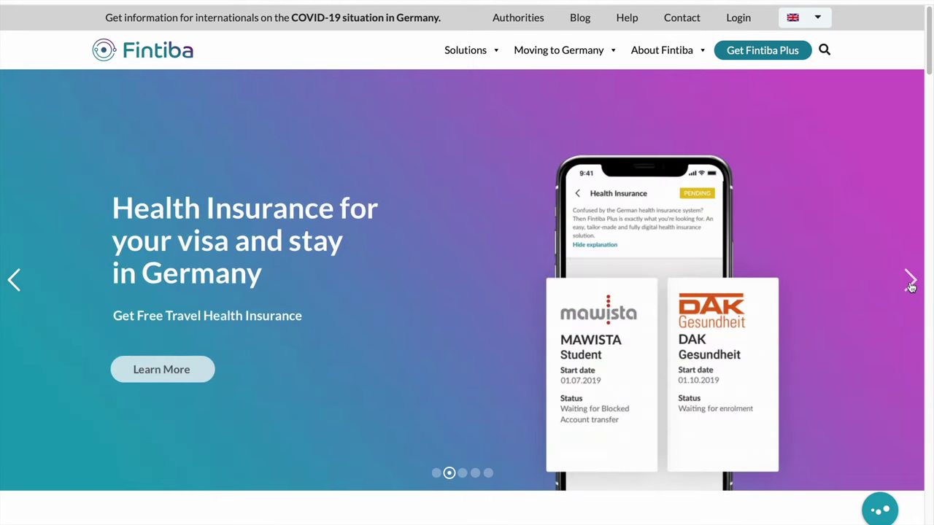
{"action": "left_click", "coordinate": [911, 285]}
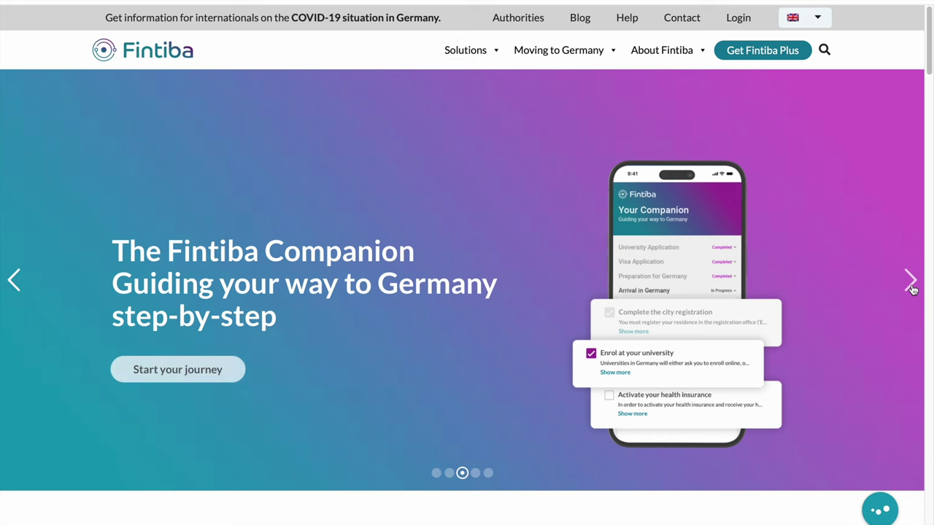
{"action": "left_click", "coordinate": [911, 288]}
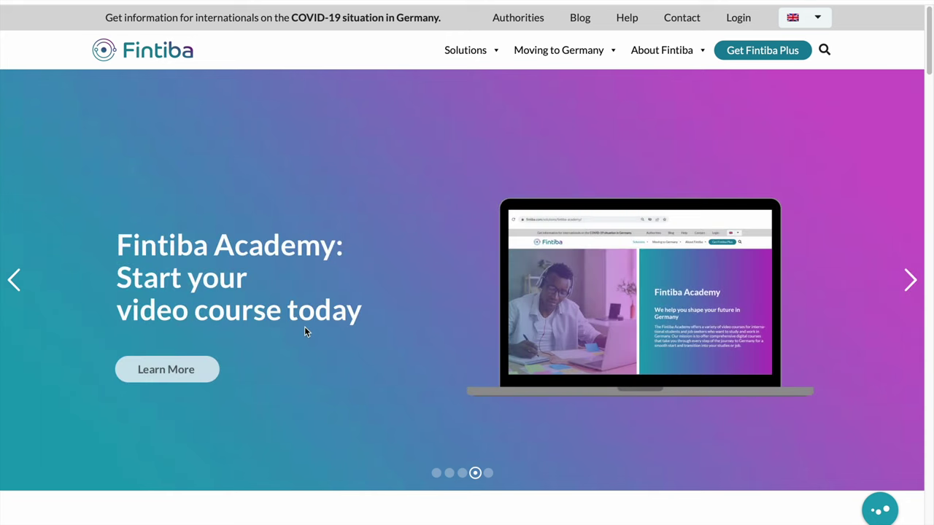
Go to the Blocked Account product page from the Solutions menu
{"action": "scroll", "coordinate": [307, 333], "scroll_direction": "down", "scroll_amount": 4}
{"action": "scroll", "coordinate": [309, 330], "scroll_direction": "up", "scroll_amount": 5}
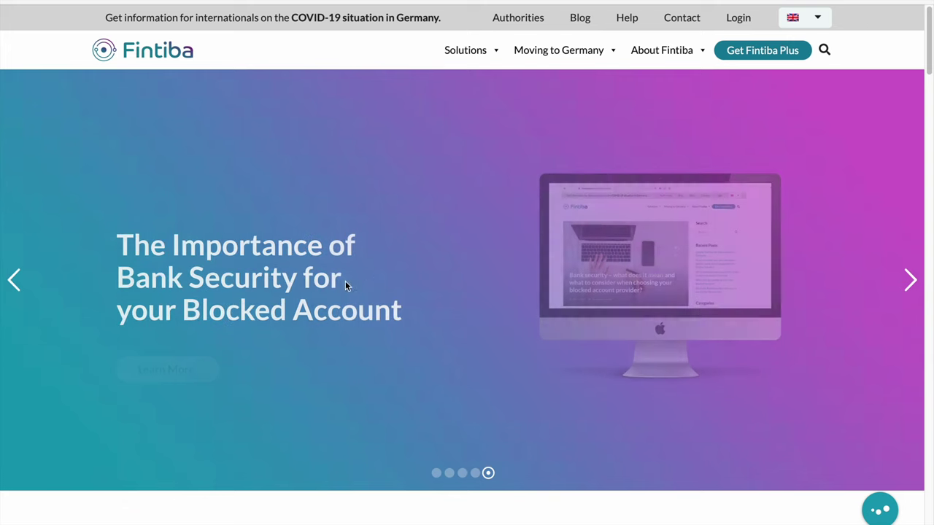
{"action": "mouse_move", "coordinate": [481, 56]}
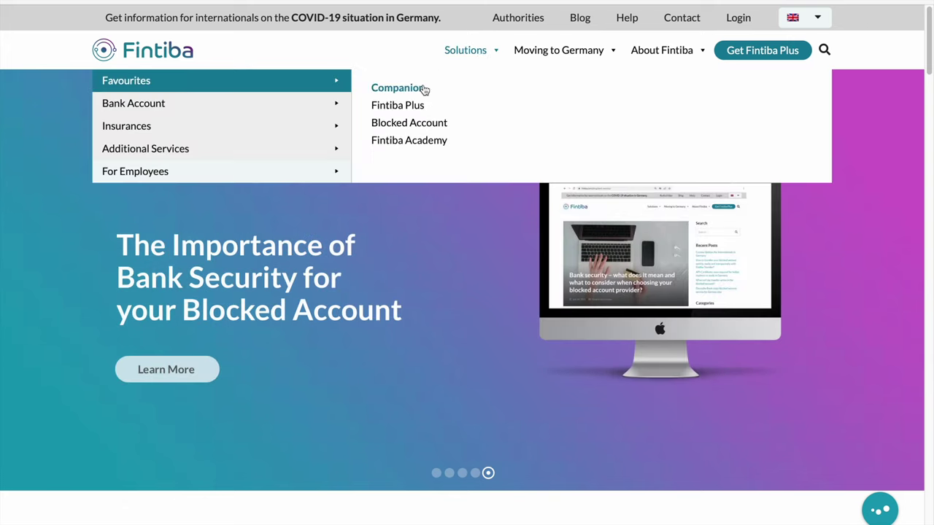
{"action": "left_click", "coordinate": [408, 126]}
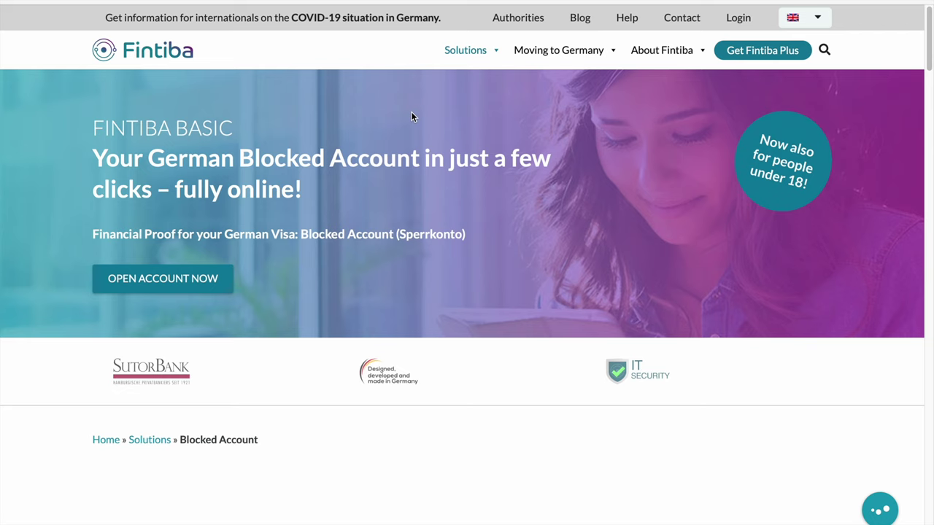
Start the blocked account application with title Mr. and the applicant's first name
{"action": "left_click", "coordinate": [161, 280]}
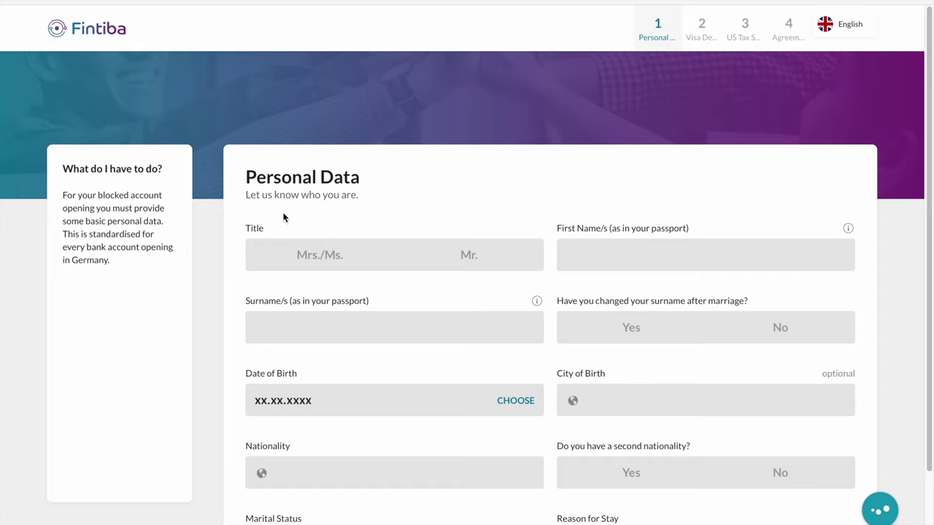
{"action": "left_click", "coordinate": [453, 260]}
{"action": "left_click", "coordinate": [597, 253]}
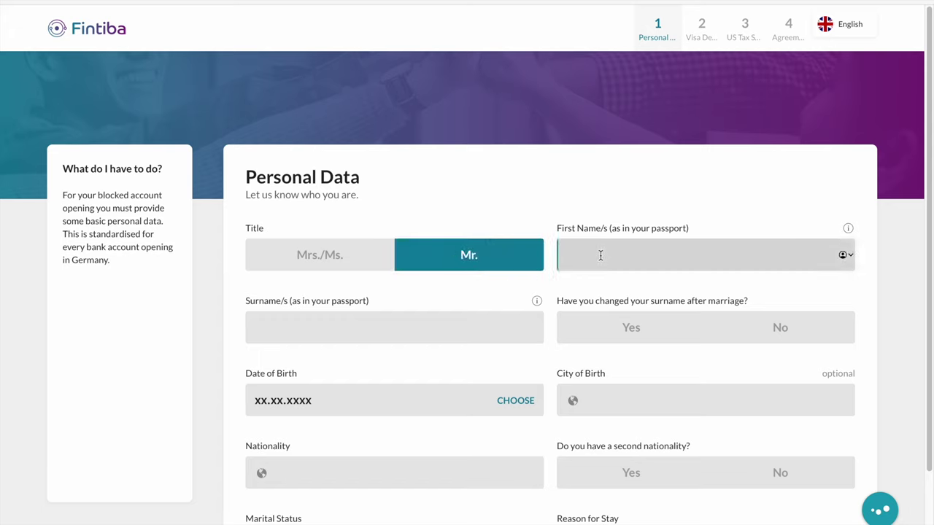
{"action": "key", "text": "Tab"}
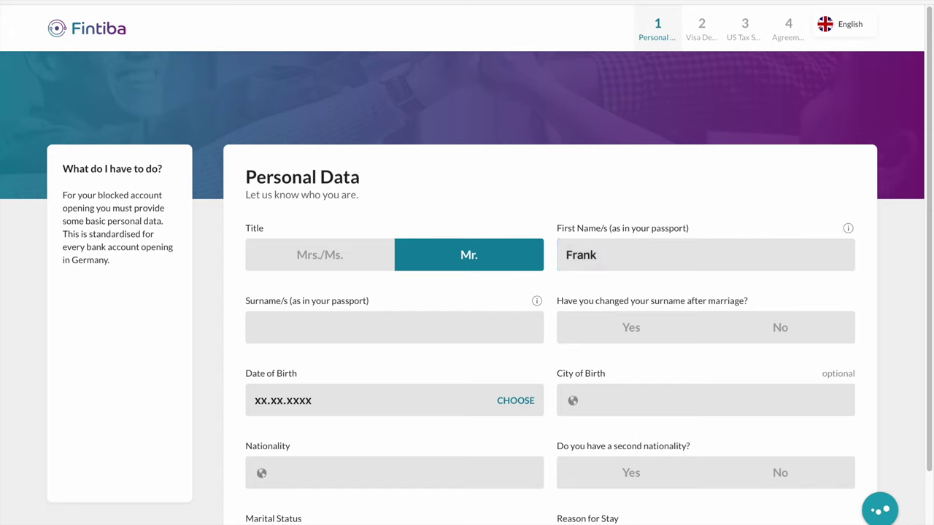
Enter the applicant's surname and answer No to a surname change after marriage
{"action": "left_click", "coordinate": [357, 318]}
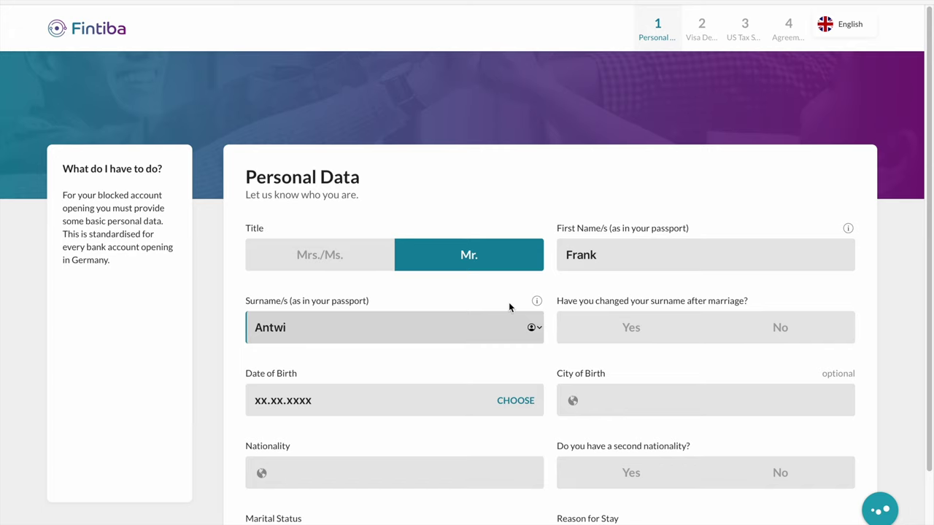
{"action": "left_click", "coordinate": [794, 330]}
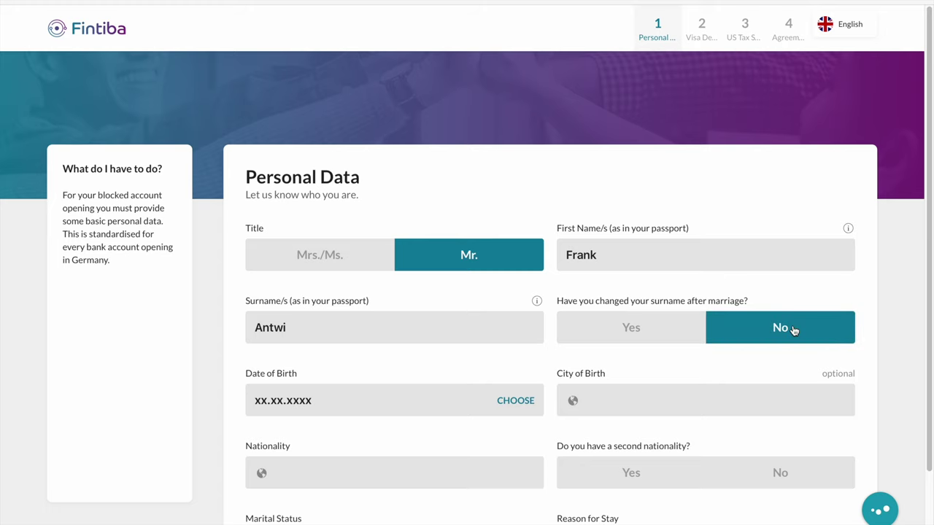
{"action": "left_click", "coordinate": [514, 401]}
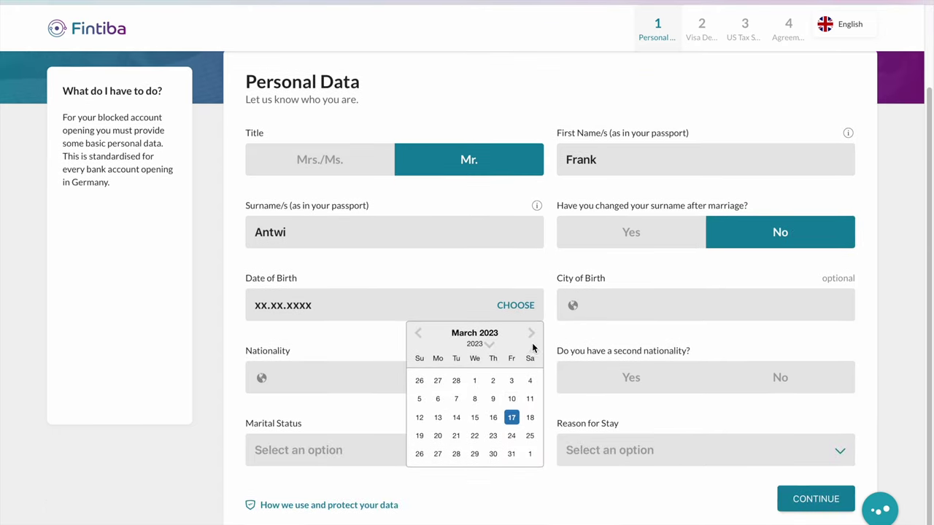
Step the date-of-birth year list back and select 1993
{"action": "left_click", "coordinate": [477, 345]}
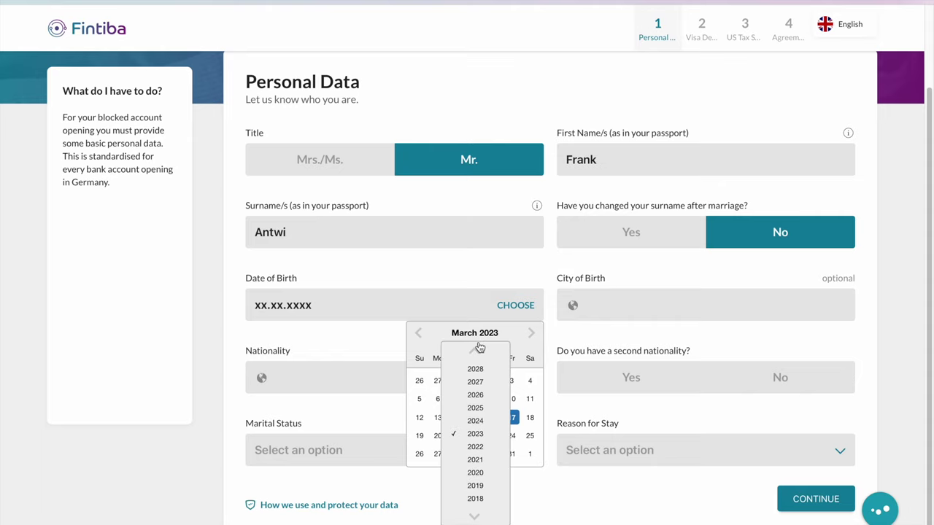
{"action": "left_click", "coordinate": [475, 516]}
{"action": "left_click", "coordinate": [475, 517]}
{"action": "left_click", "coordinate": [475, 516]}
{"action": "left_click", "coordinate": [475, 516]}
{"action": "left_click", "coordinate": [476, 516]}
{"action": "left_click", "coordinate": [476, 516]}
{"action": "left_click", "coordinate": [476, 516]}
{"action": "left_click", "coordinate": [475, 516]}
{"action": "left_click", "coordinate": [476, 516]}
{"action": "left_click", "coordinate": [475, 516]}
{"action": "left_click", "coordinate": [475, 517]}
{"action": "left_click", "coordinate": [475, 516]}
{"action": "left_click", "coordinate": [475, 517]}
{"action": "left_click", "coordinate": [476, 516]}
{"action": "left_click", "coordinate": [476, 517]}
{"action": "left_click", "coordinate": [476, 517]}
{"action": "left_click", "coordinate": [476, 517]}
{"action": "left_click", "coordinate": [476, 518]}
{"action": "left_click", "coordinate": [476, 518]}
{"action": "left_click", "coordinate": [477, 519]}
{"action": "left_click", "coordinate": [477, 519]}
{"action": "left_click", "coordinate": [476, 518]}
{"action": "left_click", "coordinate": [476, 518]}
{"action": "left_click", "coordinate": [476, 517]}
{"action": "left_click", "coordinate": [477, 516]}
{"action": "left_click", "coordinate": [475, 499]}
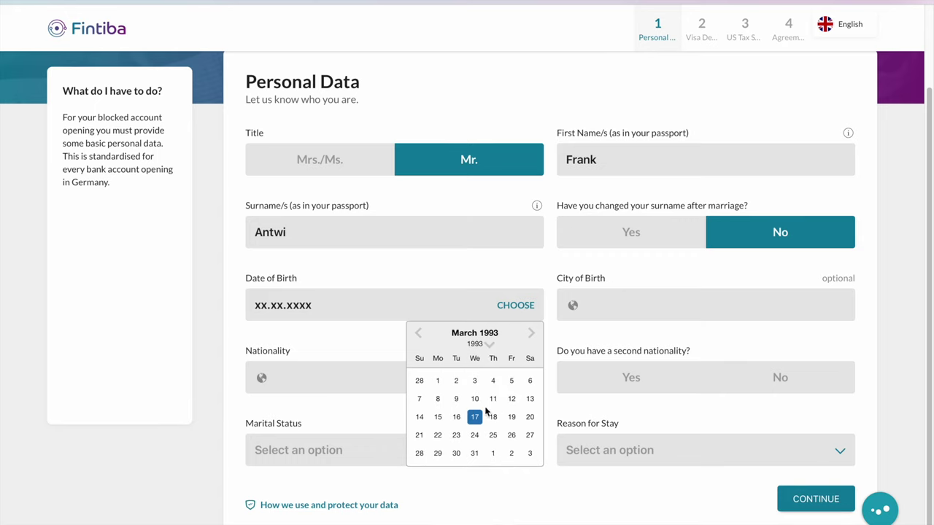
{"action": "left_click", "coordinate": [531, 335]}
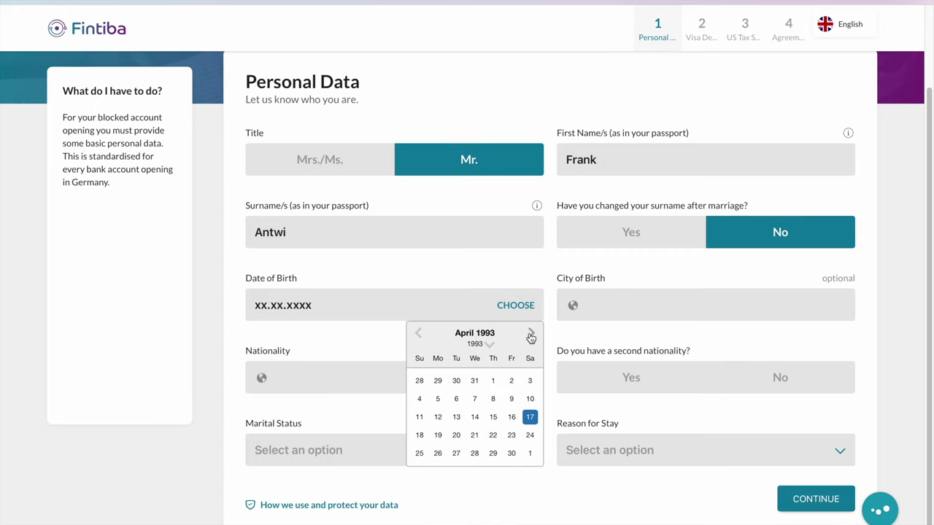
{"action": "left_click", "coordinate": [531, 335]}
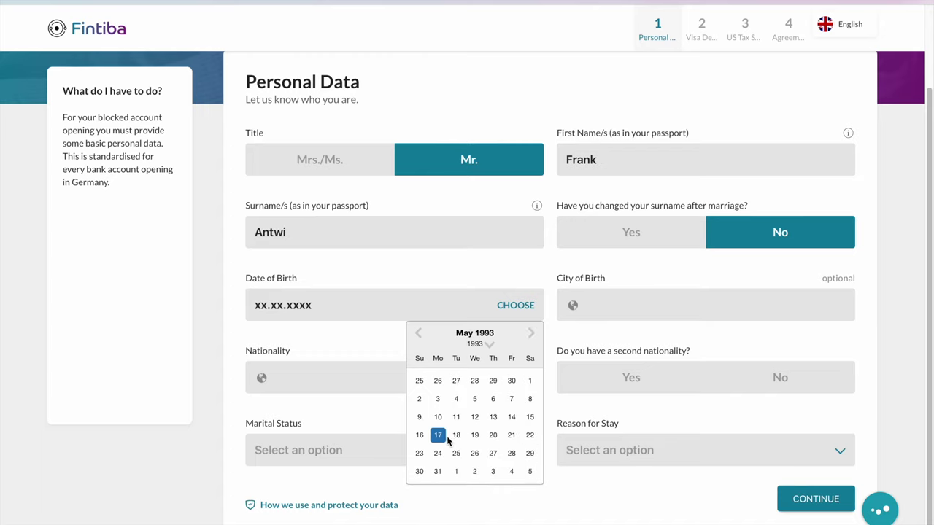
{"action": "left_click", "coordinate": [493, 436]}
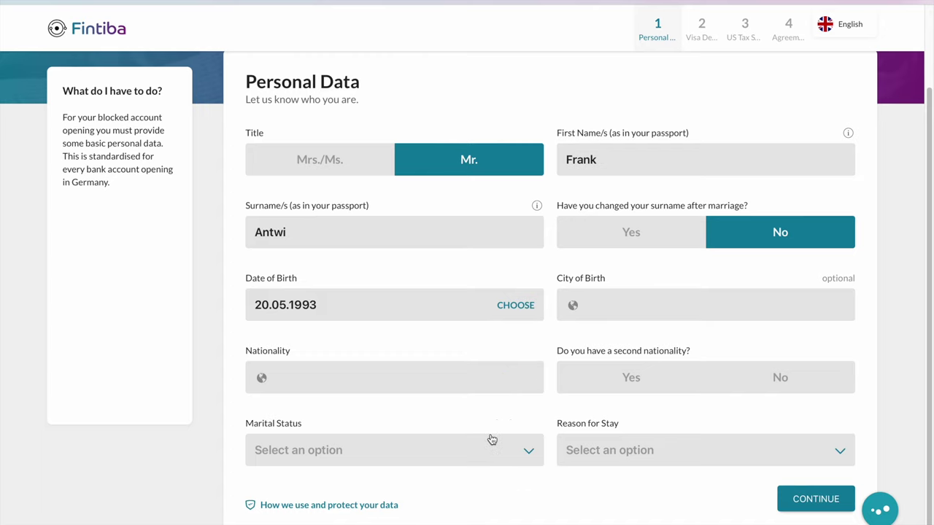
{"action": "left_click", "coordinate": [605, 307]}
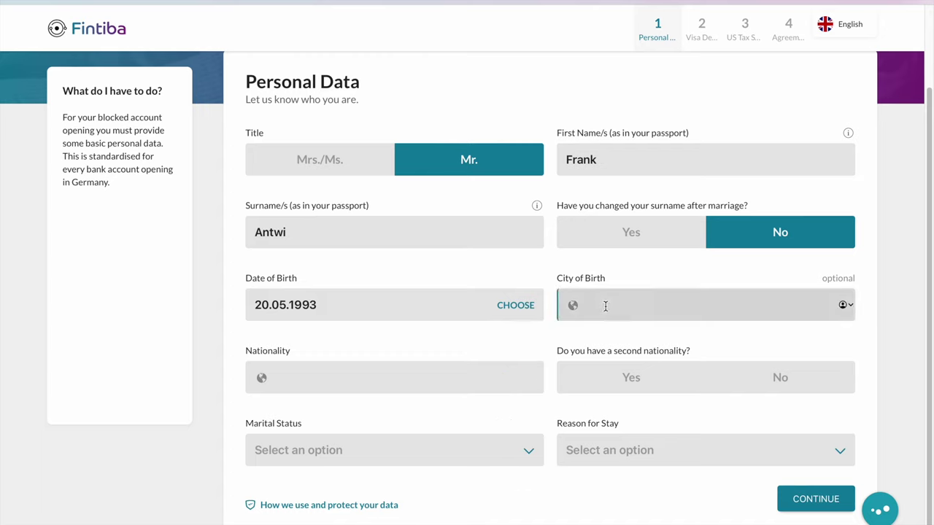
Set city of birth Accra, Ghana, nationality Ghana, and no second nationality
{"action": "type", "text": "Accra"}
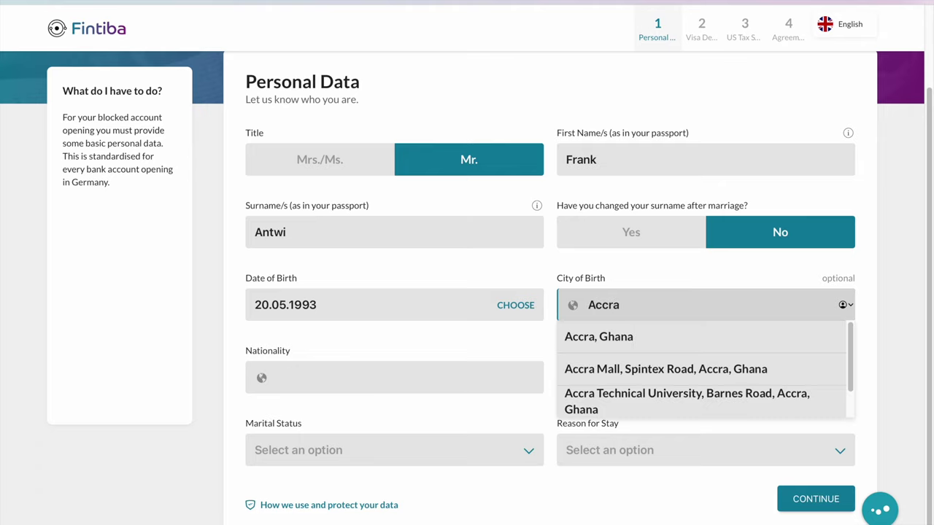
{"action": "left_click", "coordinate": [589, 343]}
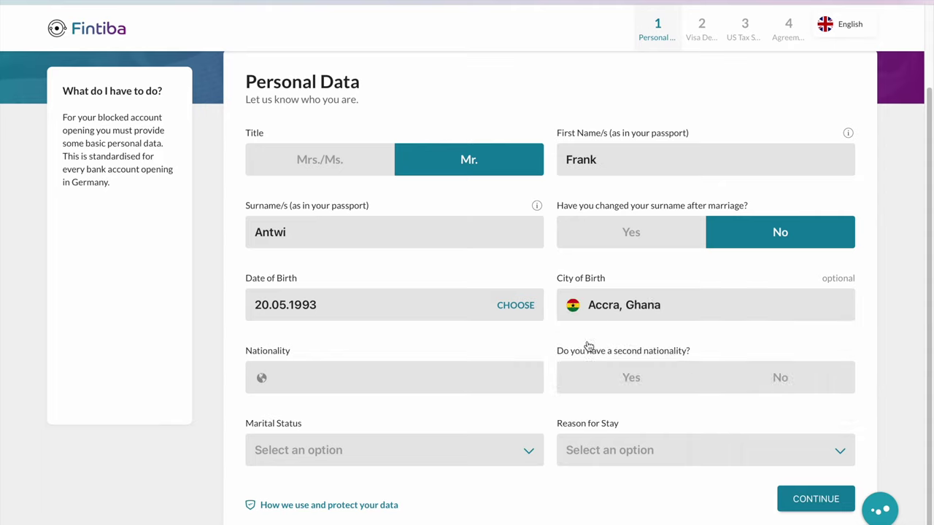
{"action": "left_click", "coordinate": [314, 371]}
{"action": "type", "text": "ghana"}
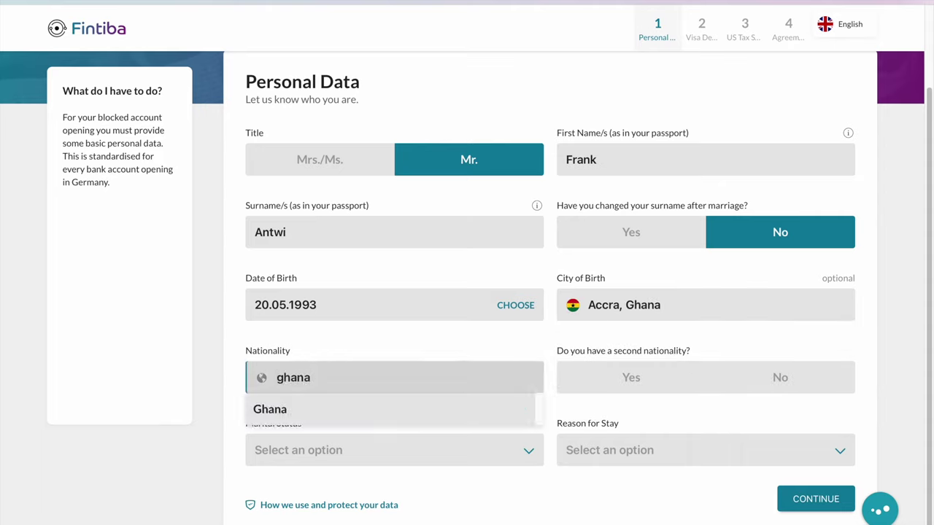
{"action": "left_click", "coordinate": [302, 410]}
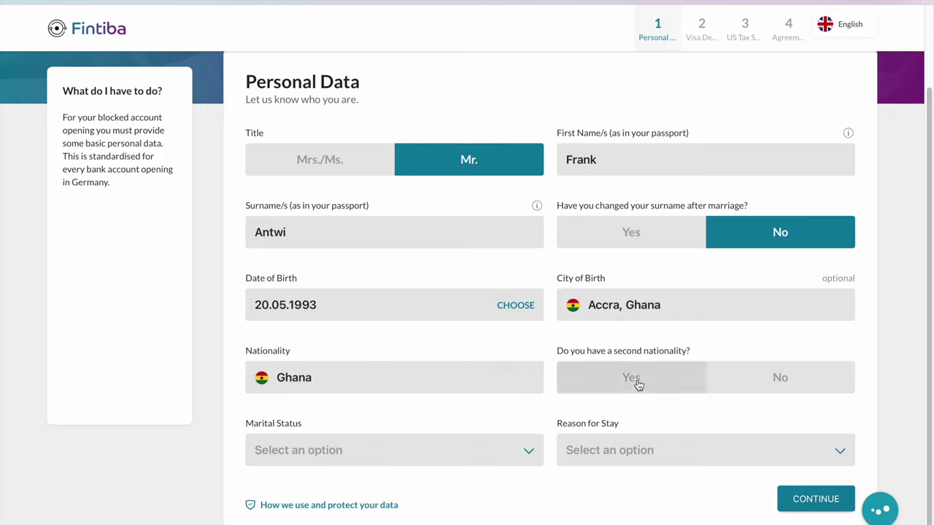
{"action": "left_click", "coordinate": [763, 378]}
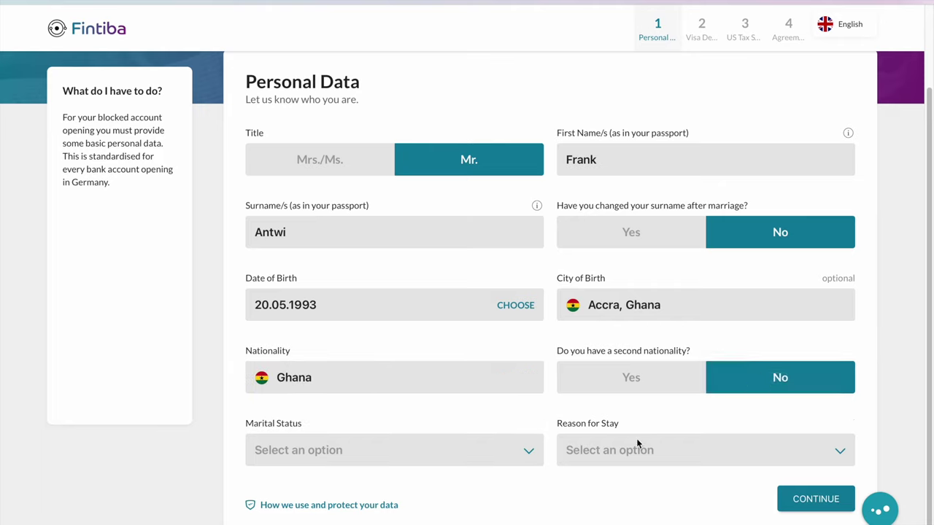
Set marital status Single and reason for stay Studies, then submit Personal Data
{"action": "left_click", "coordinate": [523, 460]}
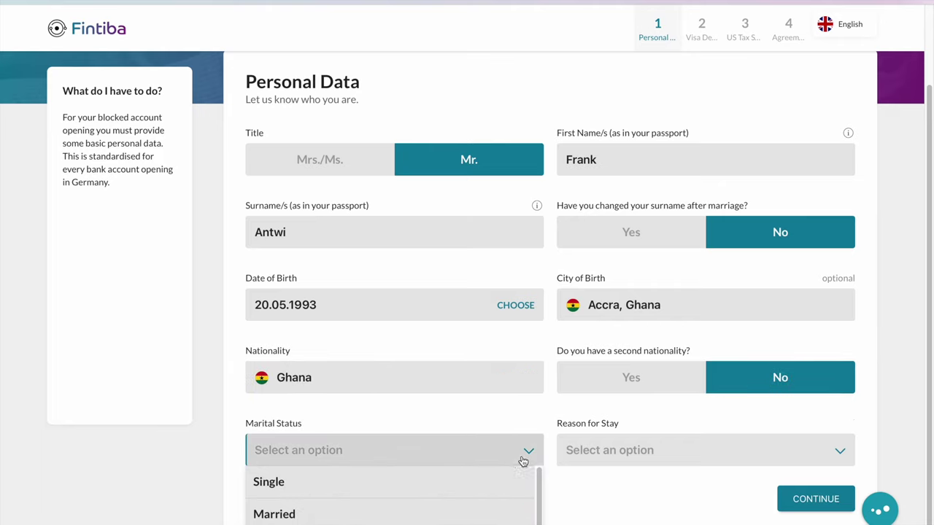
{"action": "left_click", "coordinate": [372, 483]}
{"action": "left_click", "coordinate": [632, 450]}
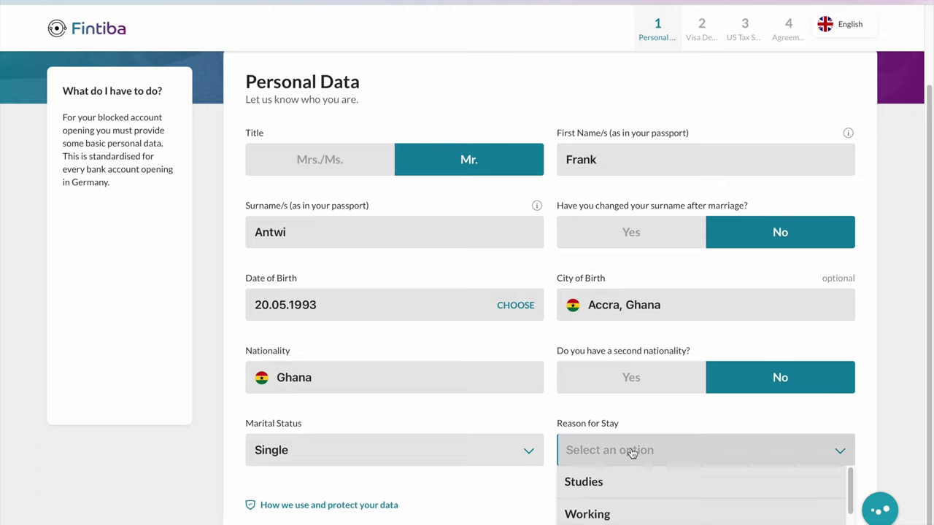
{"action": "scroll", "coordinate": [642, 485], "scroll_direction": "down", "scroll_amount": 1}
{"action": "scroll", "coordinate": [645, 494], "scroll_direction": "down", "scroll_amount": 4}
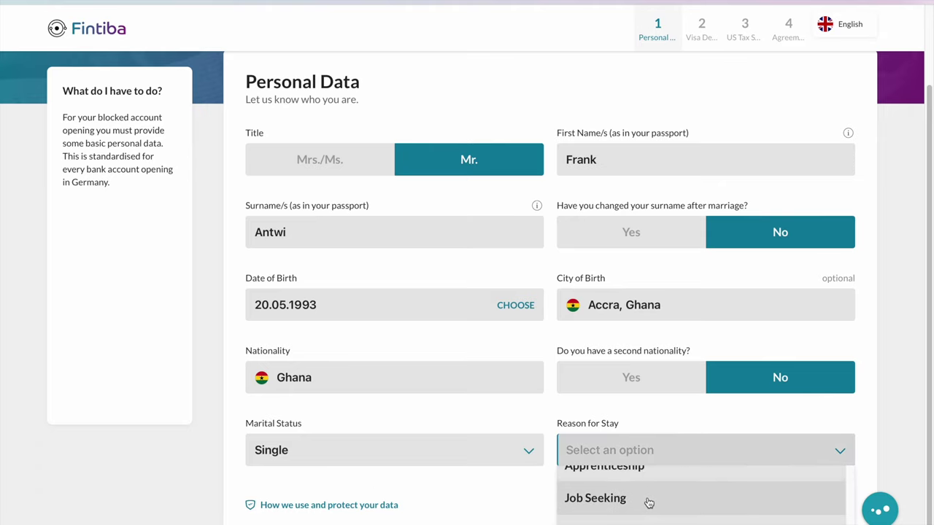
{"action": "scroll", "coordinate": [653, 508], "scroll_direction": "down", "scroll_amount": 1}
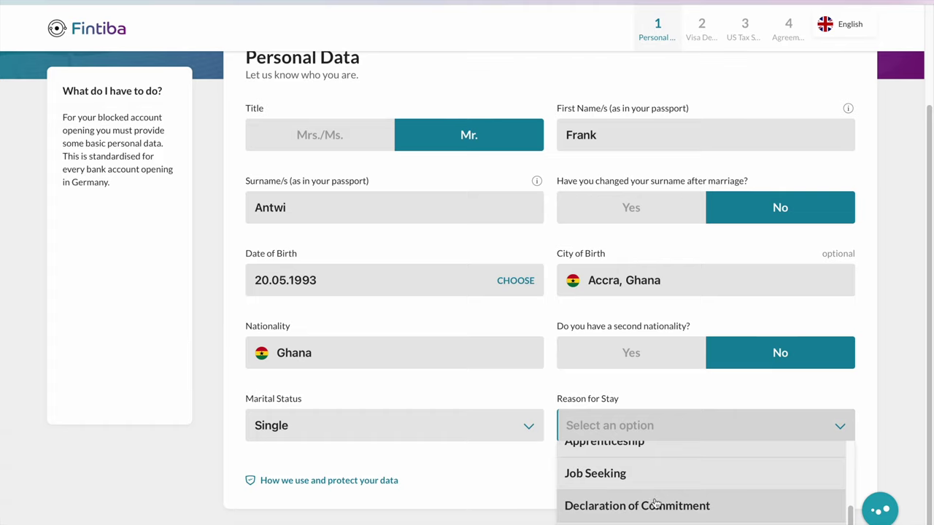
{"action": "scroll", "coordinate": [654, 502], "scroll_direction": "up", "scroll_amount": 5}
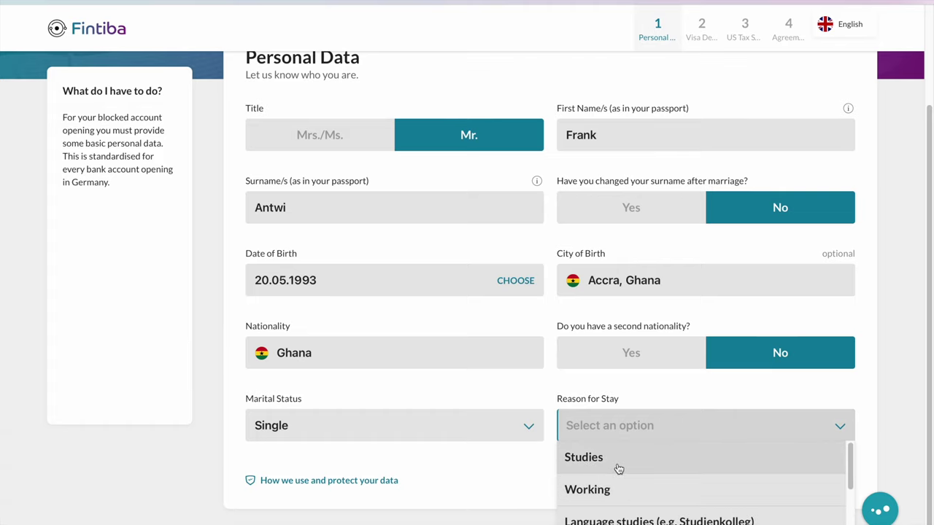
{"action": "left_click", "coordinate": [619, 458]}
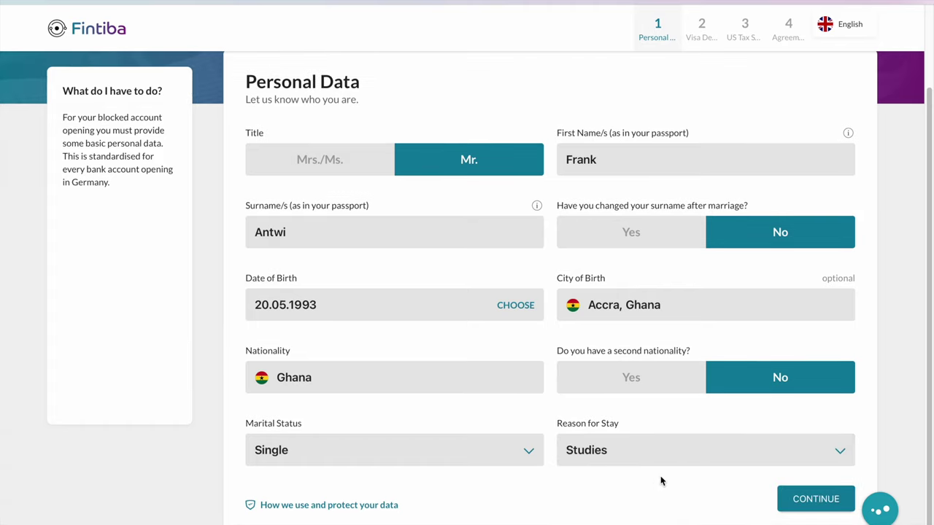
{"action": "left_click", "coordinate": [793, 500]}
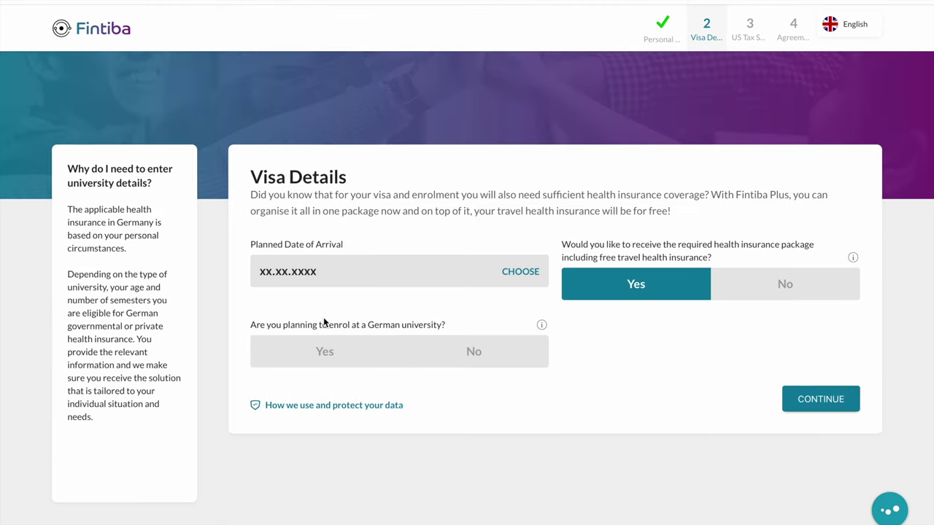
Set arrival date 01.07.2023, decline the health insurance package, and submit Visa Details
{"action": "left_click", "coordinate": [521, 273]}
{"action": "left_click", "coordinate": [536, 300]}
{"action": "left_click", "coordinate": [535, 300]}
{"action": "left_click", "coordinate": [535, 300]}
{"action": "left_click", "coordinate": [535, 300]}
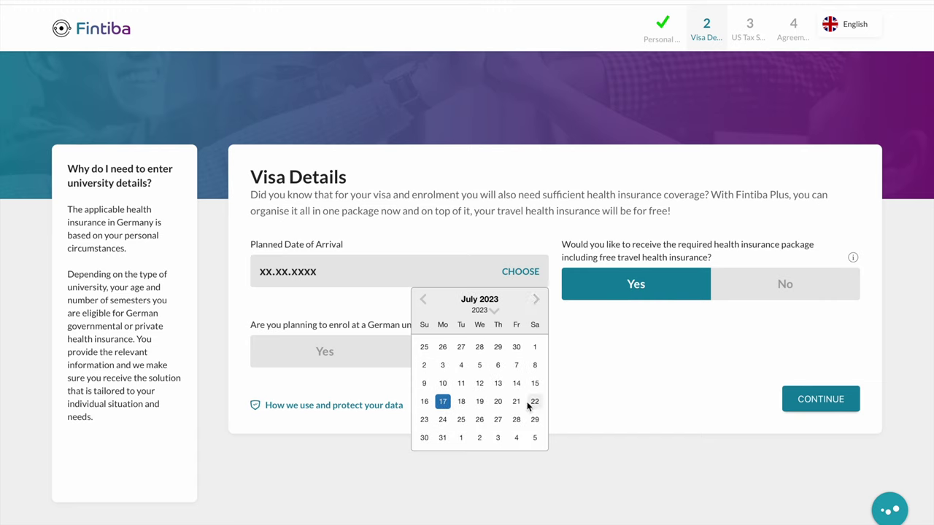
{"action": "left_click", "coordinate": [536, 351]}
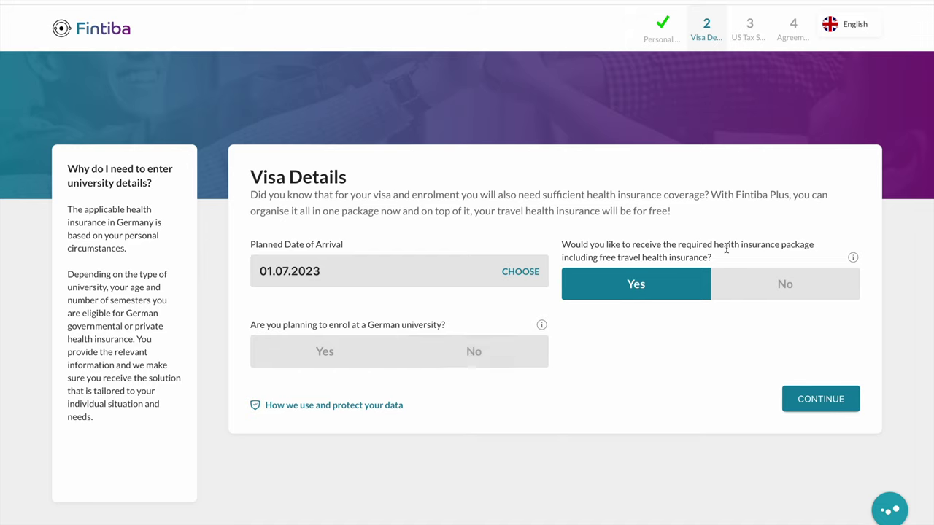
{"action": "left_click", "coordinate": [766, 287]}
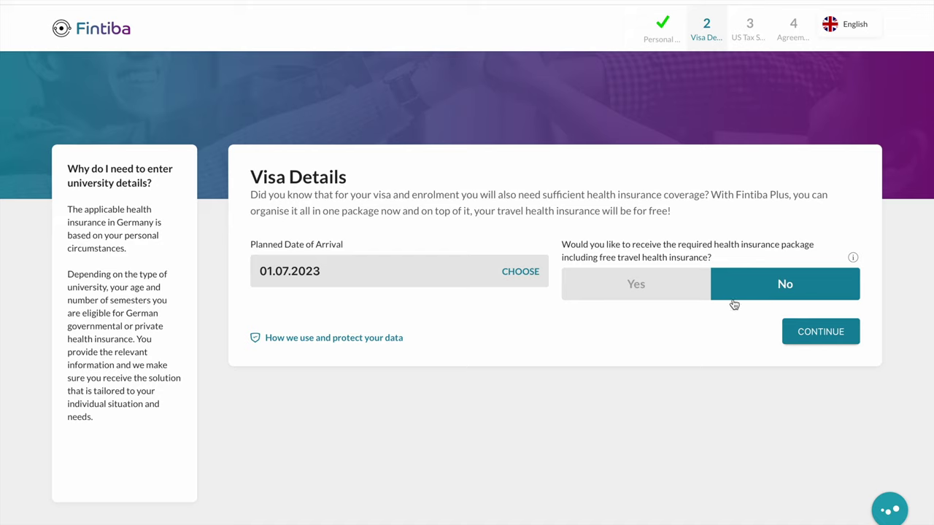
{"action": "left_click", "coordinate": [806, 343]}
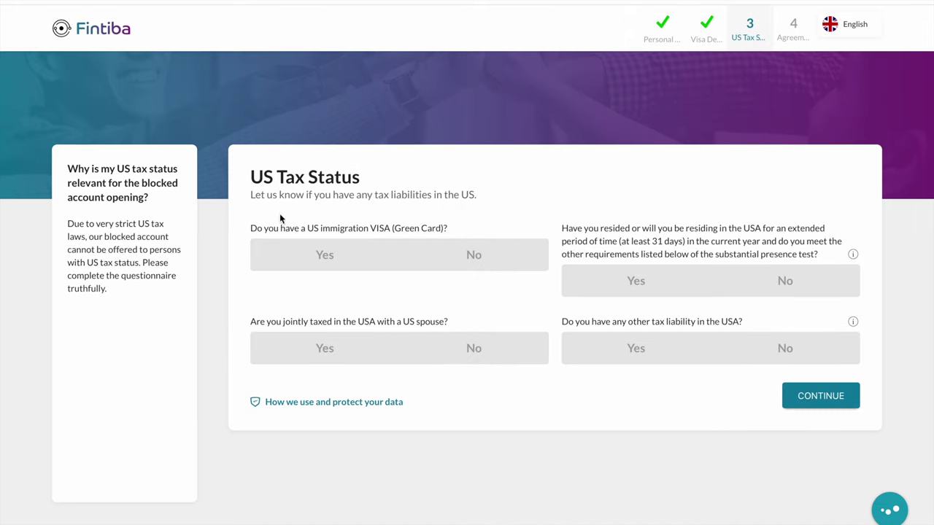
Answer No to Green Card, joint US taxation, substantial presence and other US tax liability, then continue
{"action": "left_click", "coordinate": [491, 267]}
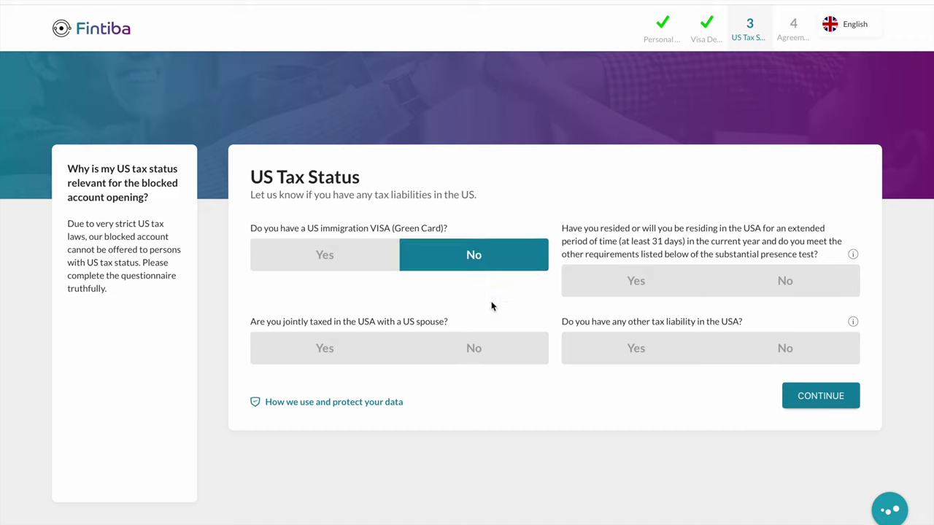
{"action": "left_click", "coordinate": [496, 356]}
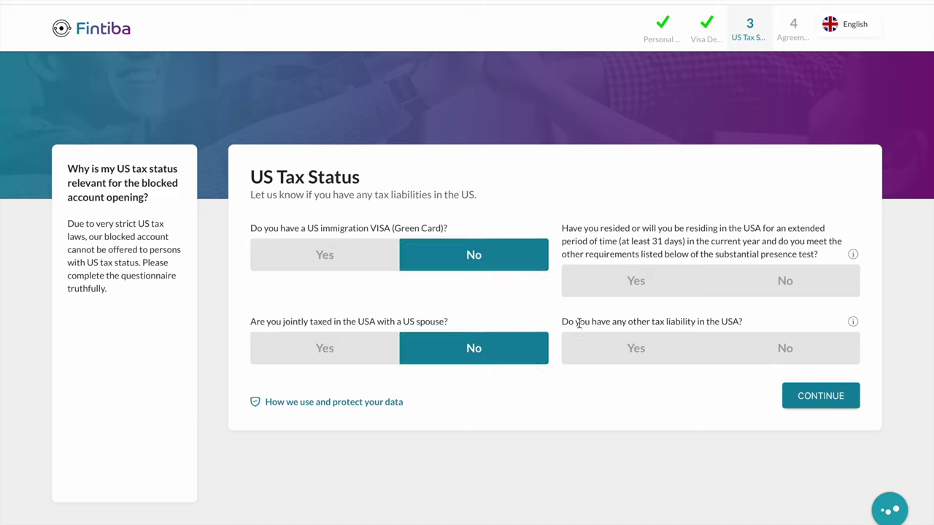
{"action": "left_click", "coordinate": [804, 291]}
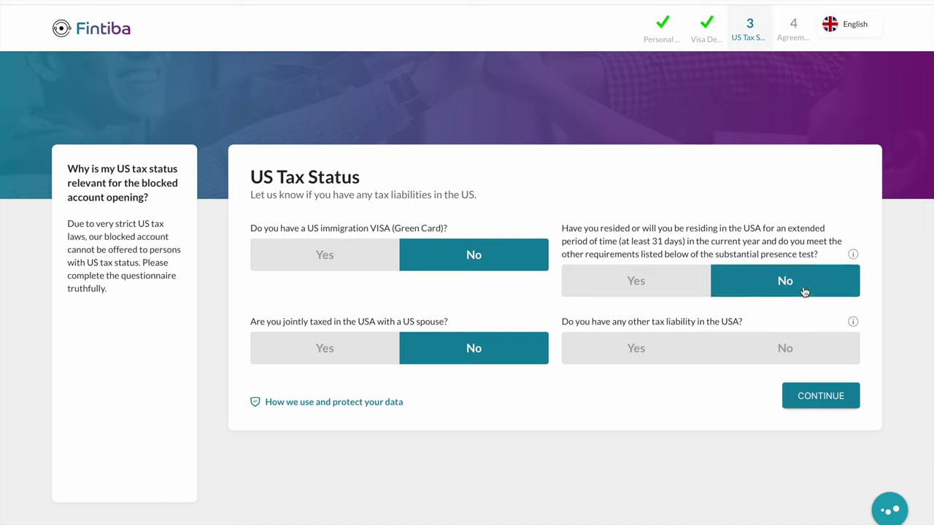
{"action": "left_click", "coordinate": [788, 341]}
{"action": "left_click", "coordinate": [829, 406]}
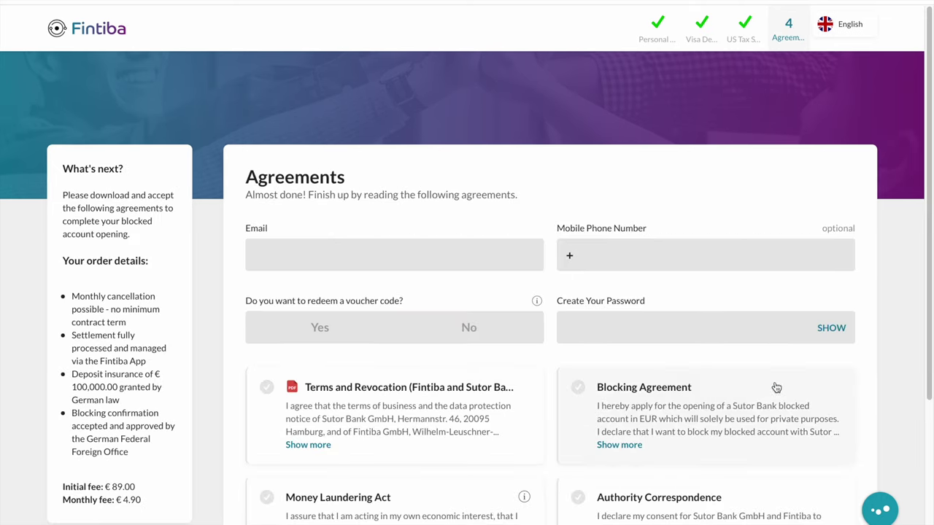
Enter the applicant's email address and mobile phone number on the Agreements step
{"action": "left_click", "coordinate": [361, 259]}
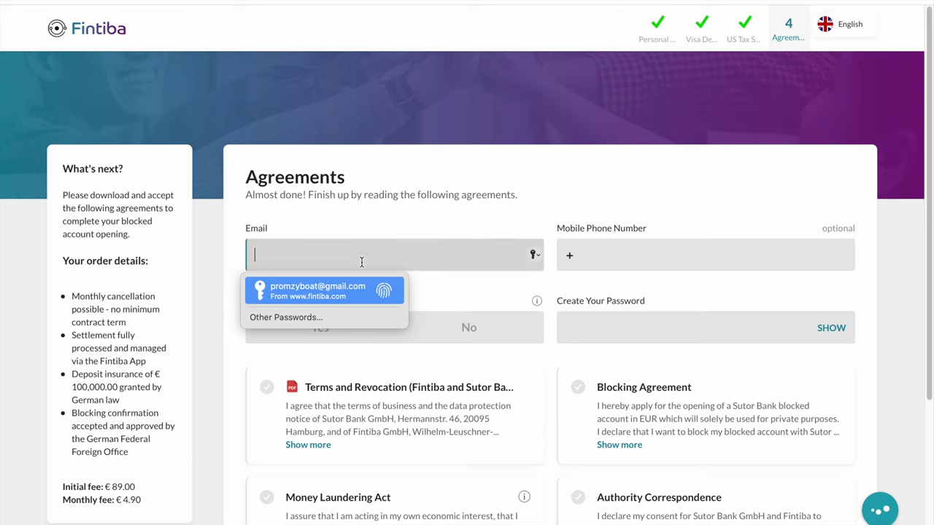
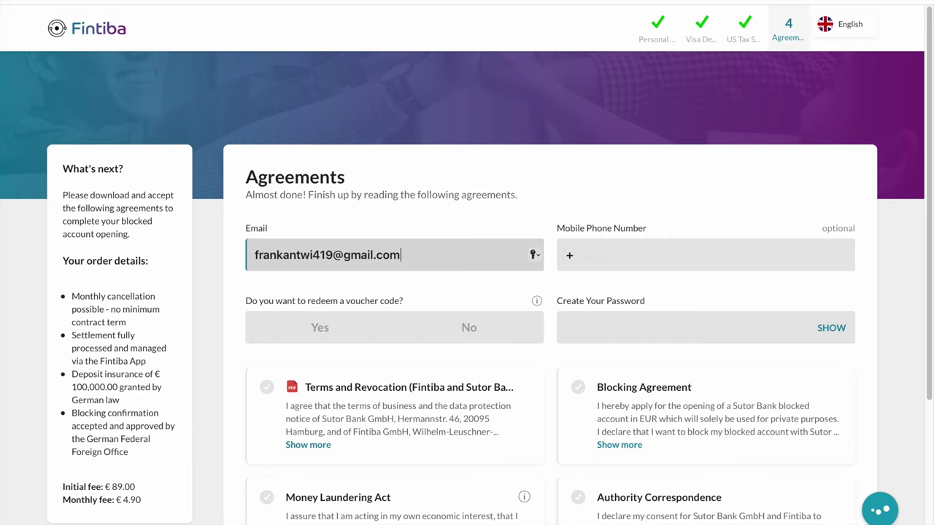
{"action": "left_click", "coordinate": [607, 263]}
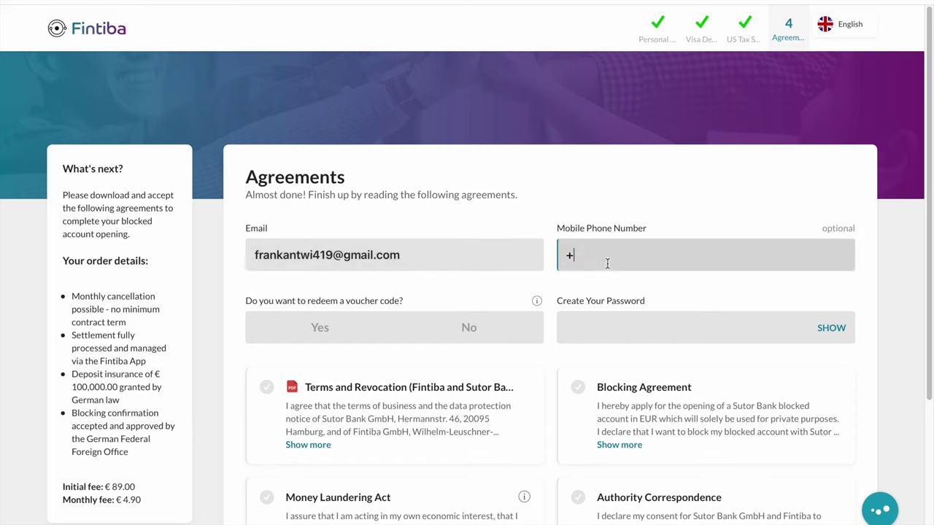
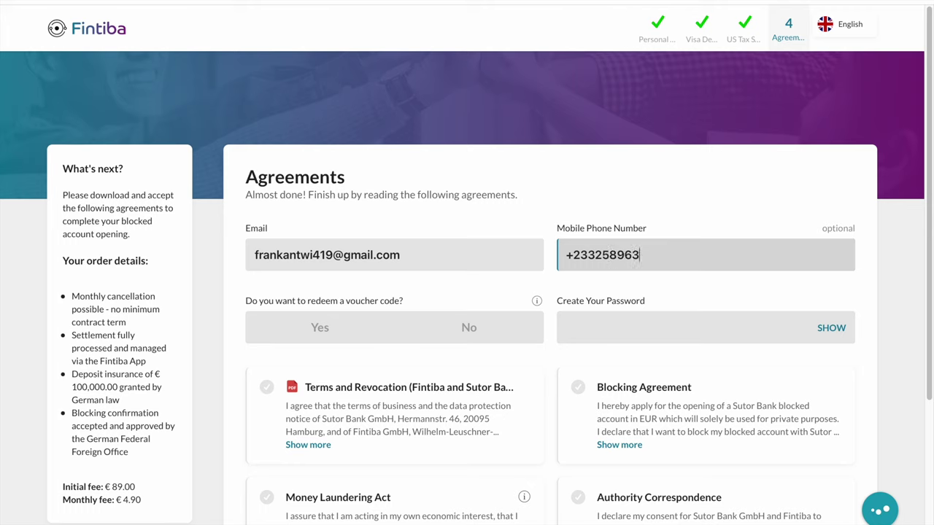
Choose Yes for a voucher, paste the voucher code, and type an account password
{"action": "left_click", "coordinate": [291, 329]}
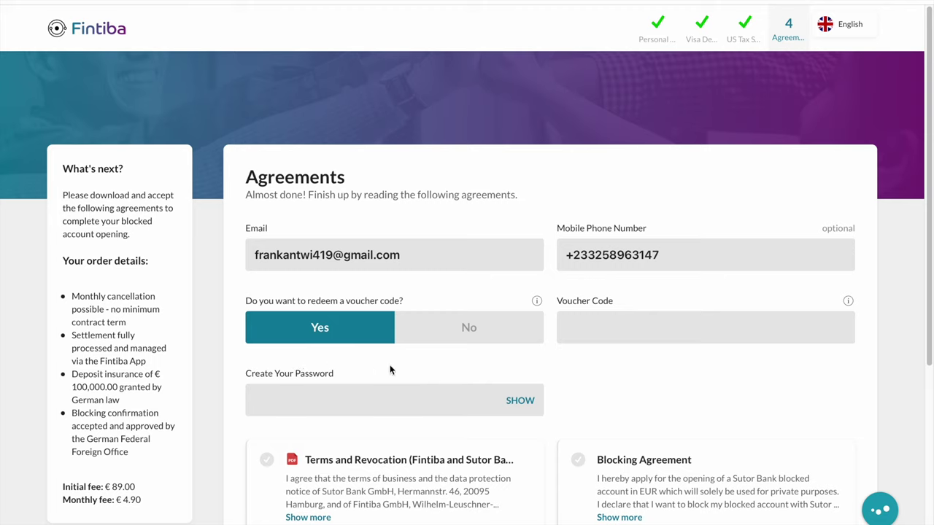
{"action": "right_click", "coordinate": [611, 316]}
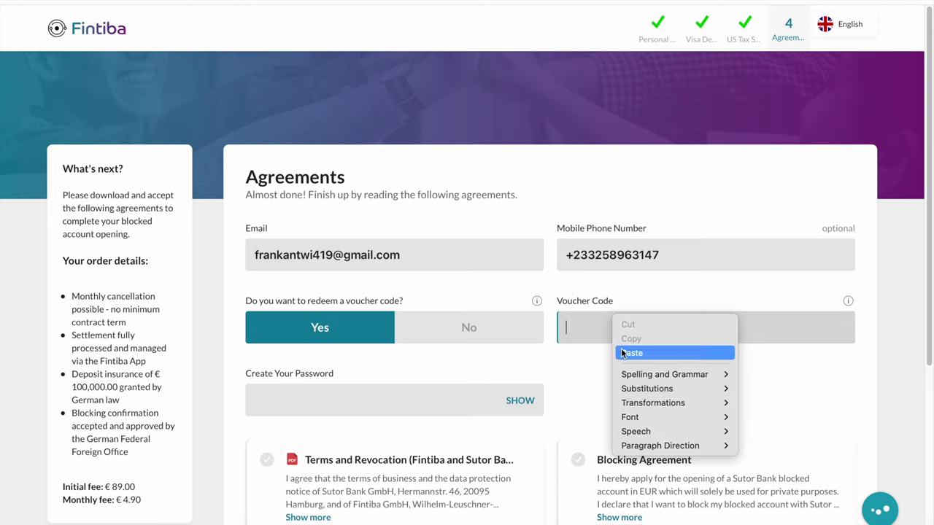
{"action": "left_click", "coordinate": [620, 348]}
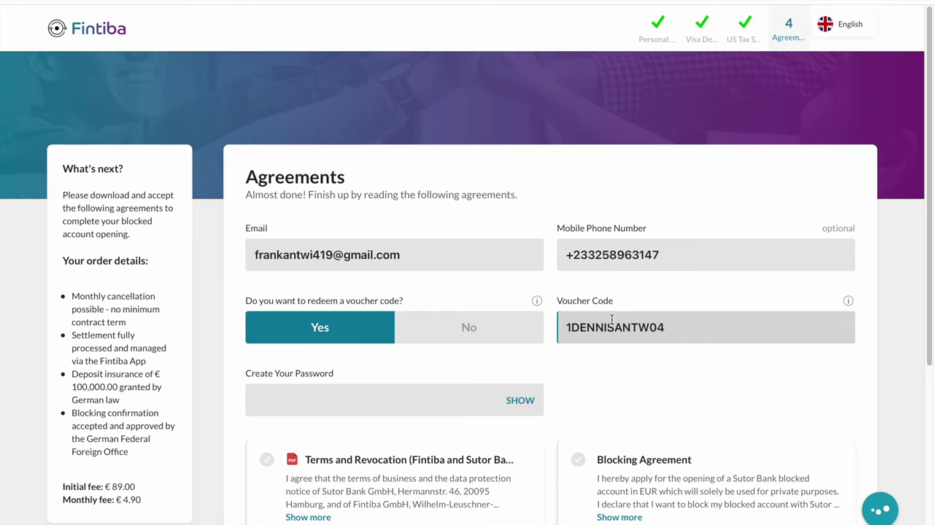
{"action": "left_click", "coordinate": [296, 405]}
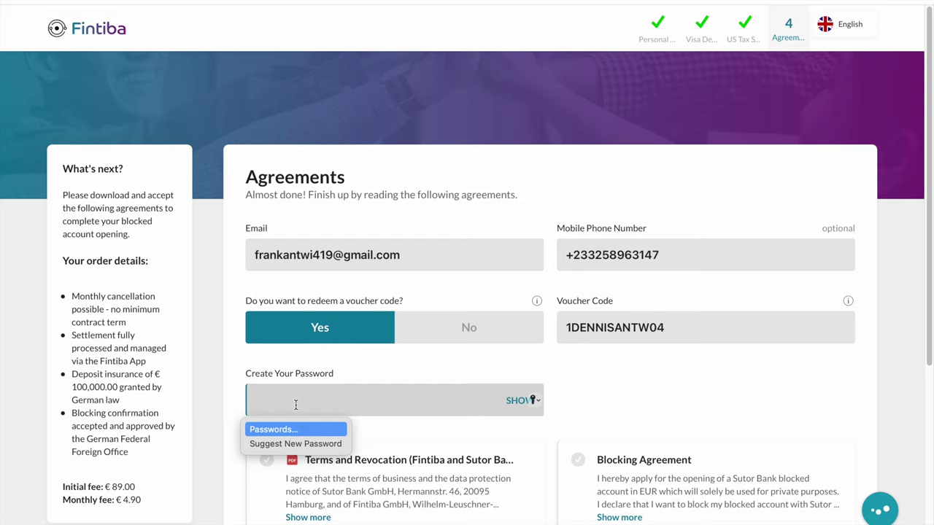
{"action": "type", "text": "****"}
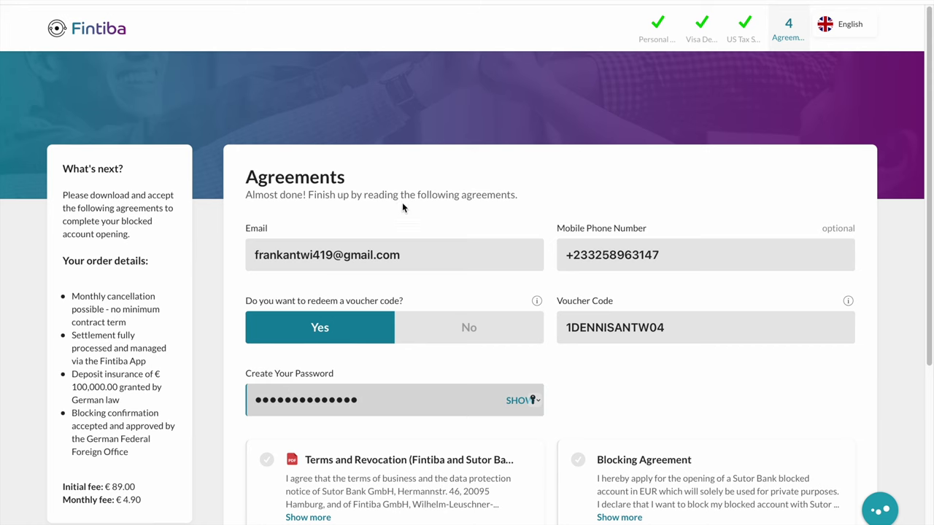
Tick all six agreement checkboxes
{"action": "scroll", "coordinate": [402, 206], "scroll_direction": "down", "scroll_amount": 2}
{"action": "scroll", "coordinate": [365, 334], "scroll_direction": "down", "scroll_amount": 2}
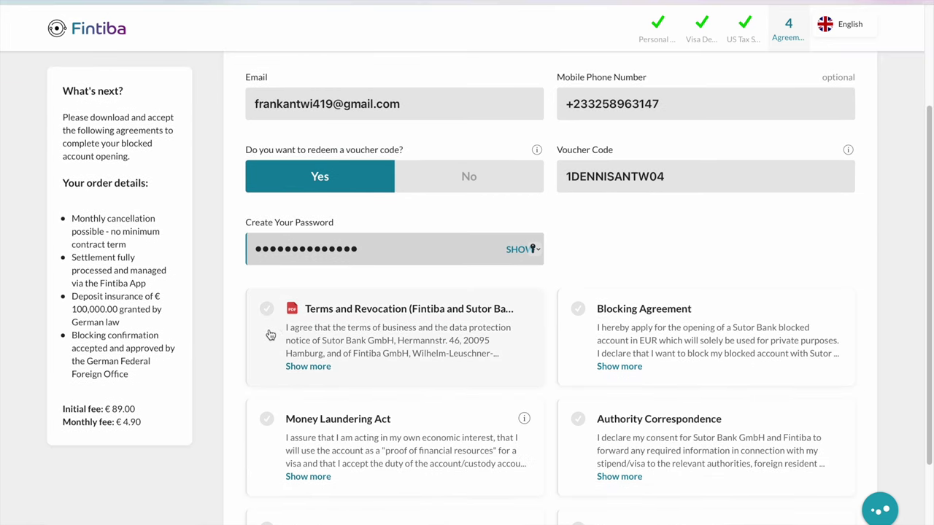
{"action": "scroll", "coordinate": [277, 332], "scroll_direction": "down", "scroll_amount": 1}
{"action": "left_click", "coordinate": [266, 263]}
{"action": "scroll", "coordinate": [335, 277], "scroll_direction": "down", "scroll_amount": 2}
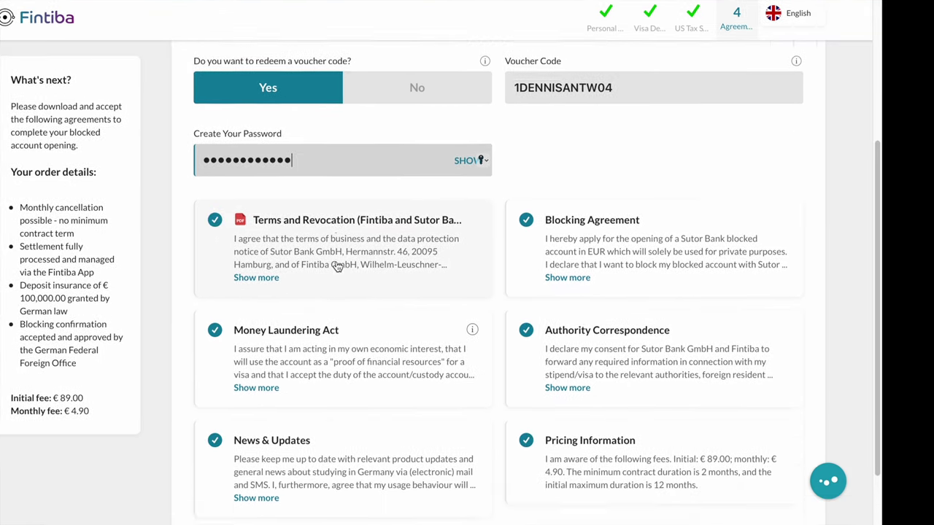